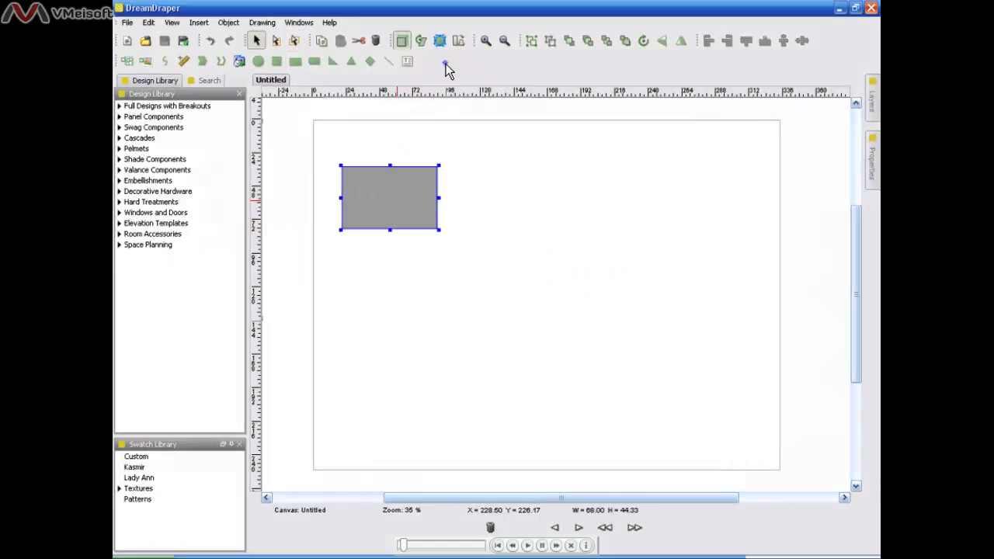
- Reshape the grey rectangle into an irregular quadrilateral by moving its upper-right, lower-right and lower-left corner points in point-editing mode
left_click(441, 43)
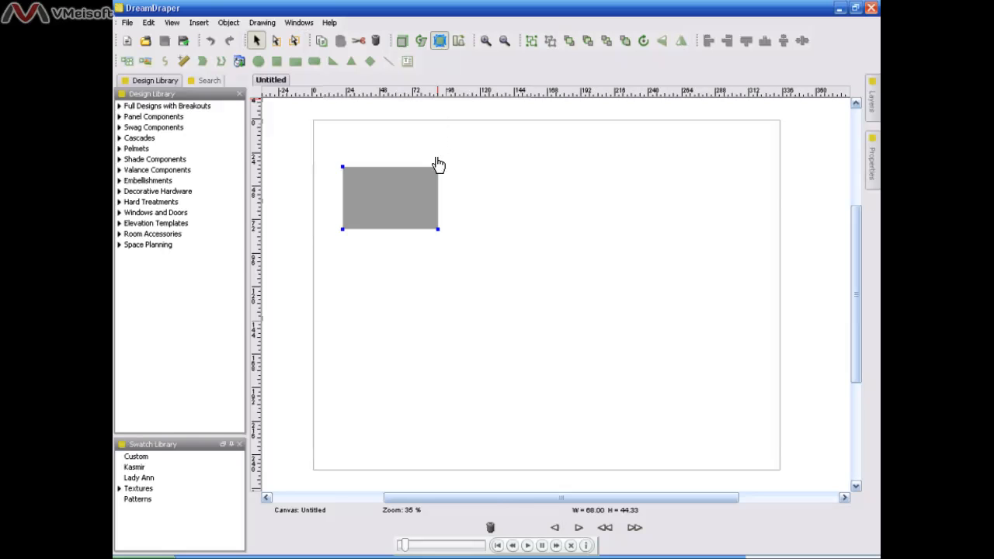
left_click_drag(438, 167, 425, 139)
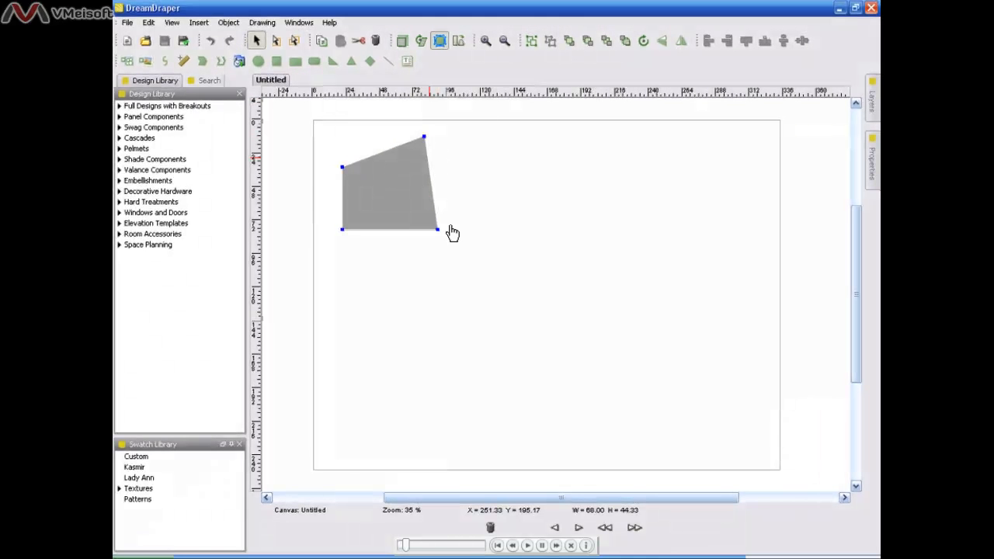
left_click_drag(438, 230, 477, 198)
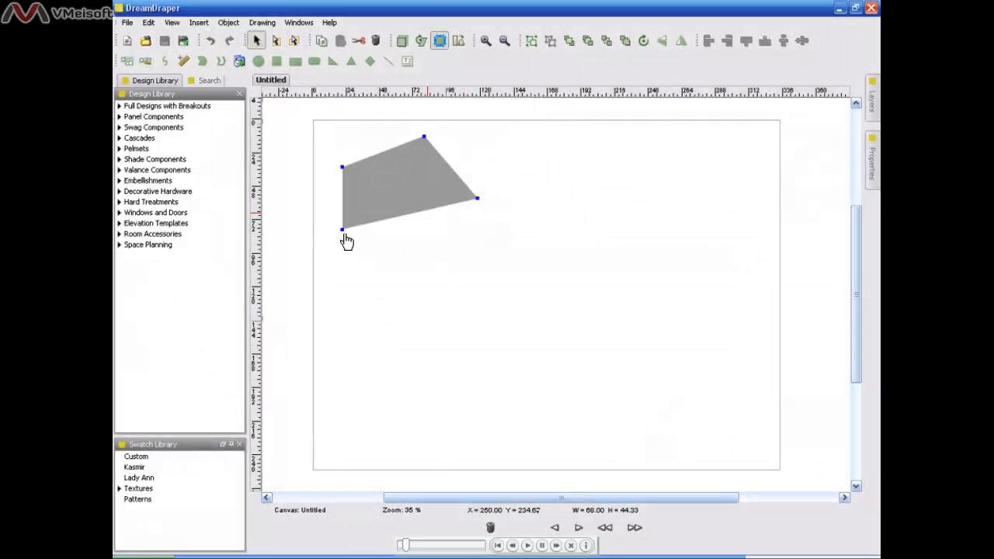
left_click_drag(344, 240, 358, 267)
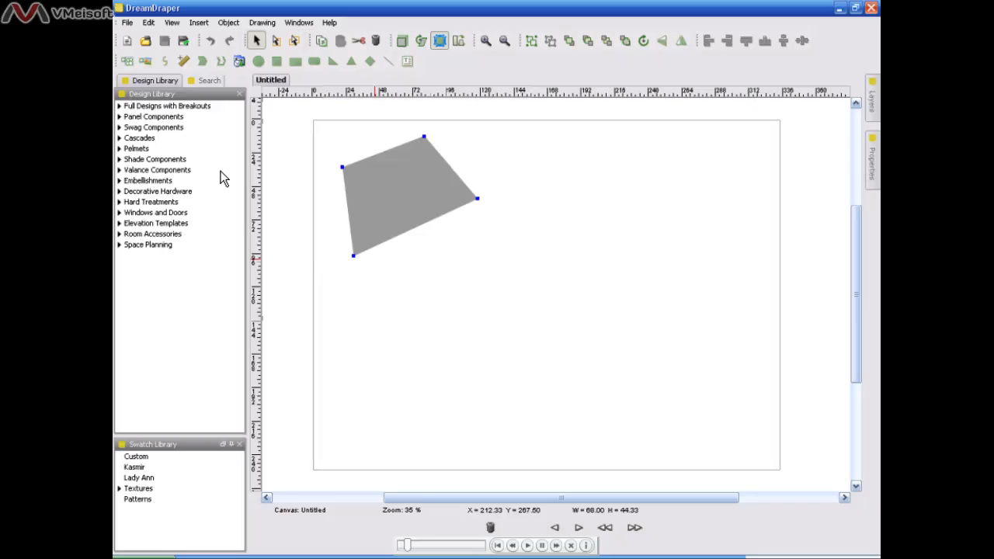
- Draw a closed five-point polygon right of the quadrilateral and move its notched inner point outward to form a pentagon
left_click(201, 62)
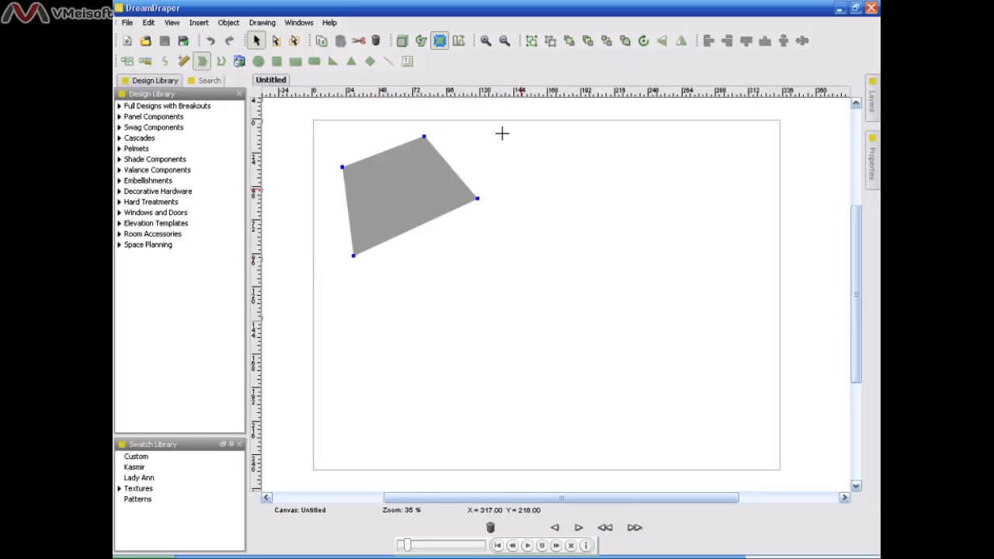
left_click(521, 187)
left_click(615, 162)
left_click(587, 230)
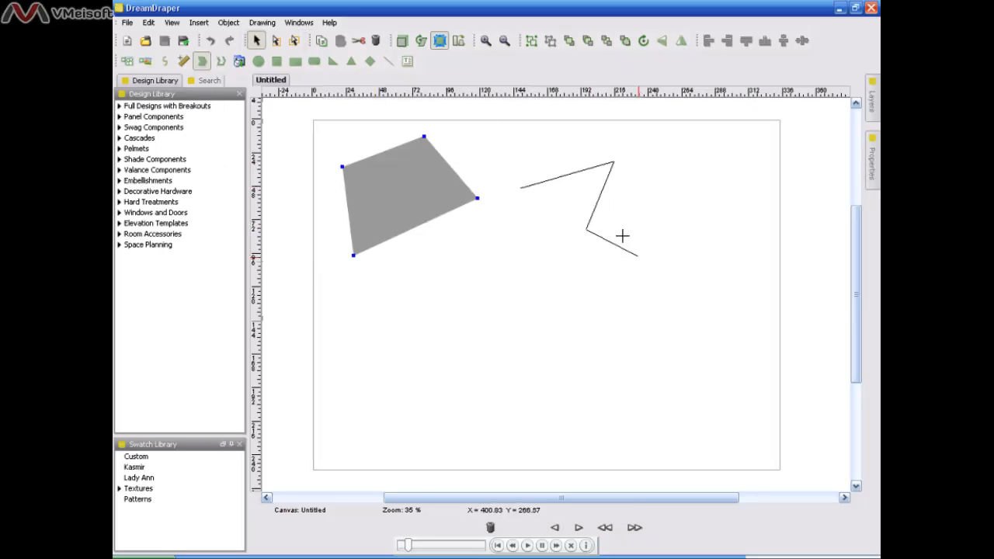
left_click(639, 257)
double_click(536, 278)
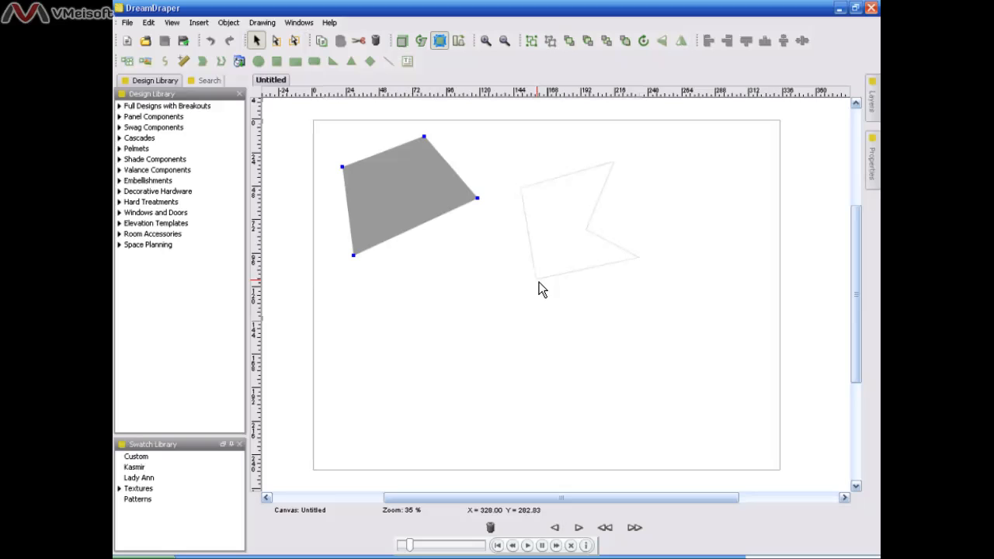
left_click(577, 176)
left_click_drag(610, 233, 673, 199)
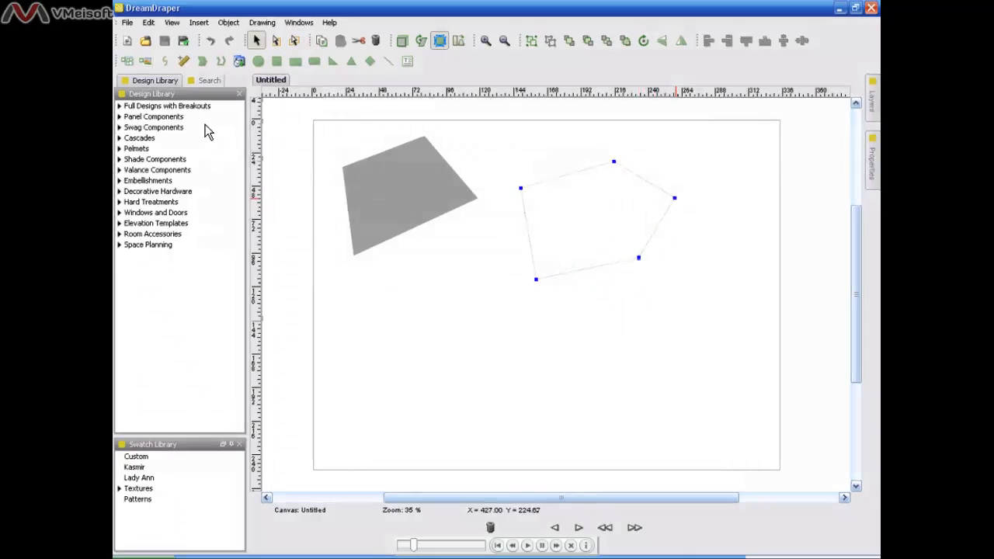
- Draw an open five-point zigzag curve below the quadrilateral
left_click(165, 61)
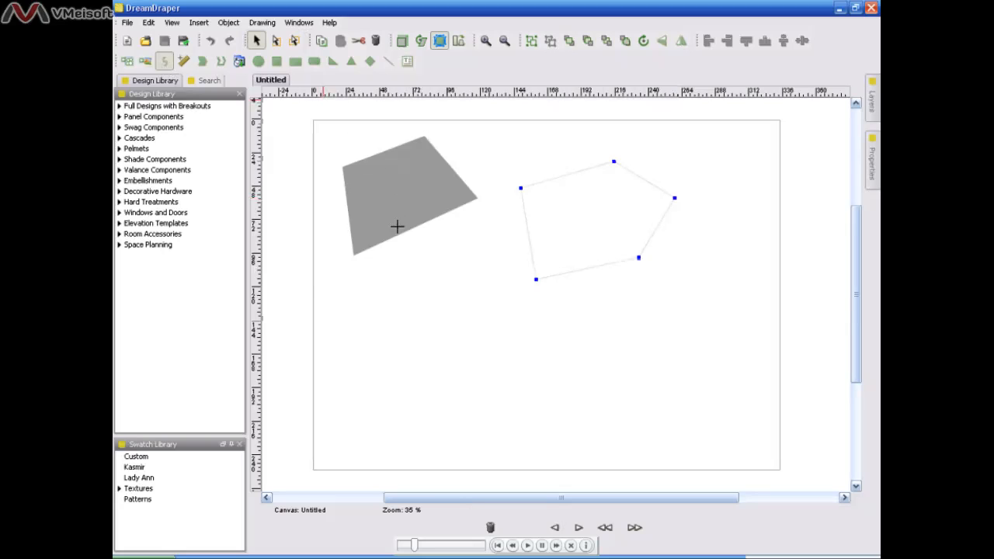
left_click(419, 324)
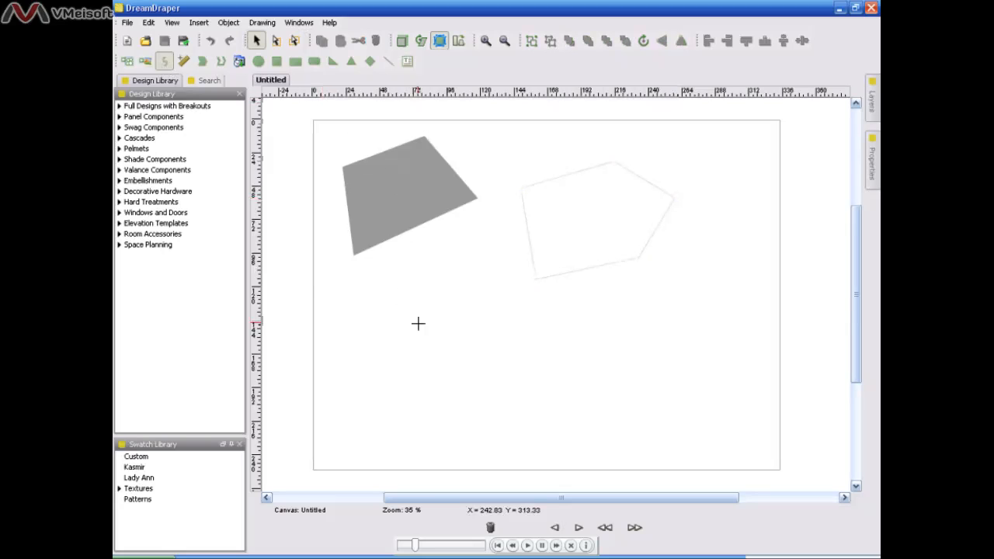
left_click(500, 336)
left_click(457, 365)
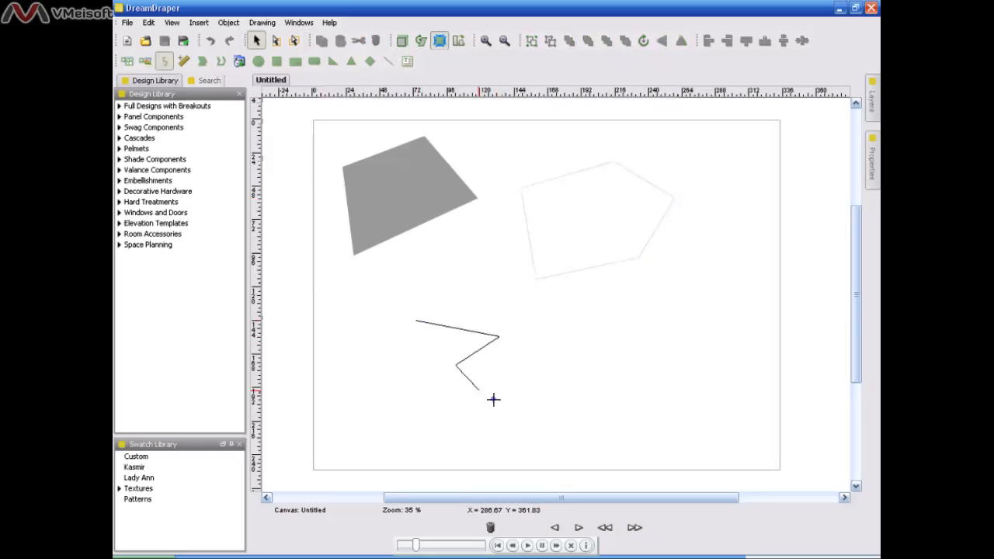
left_click(491, 397)
double_click(410, 399)
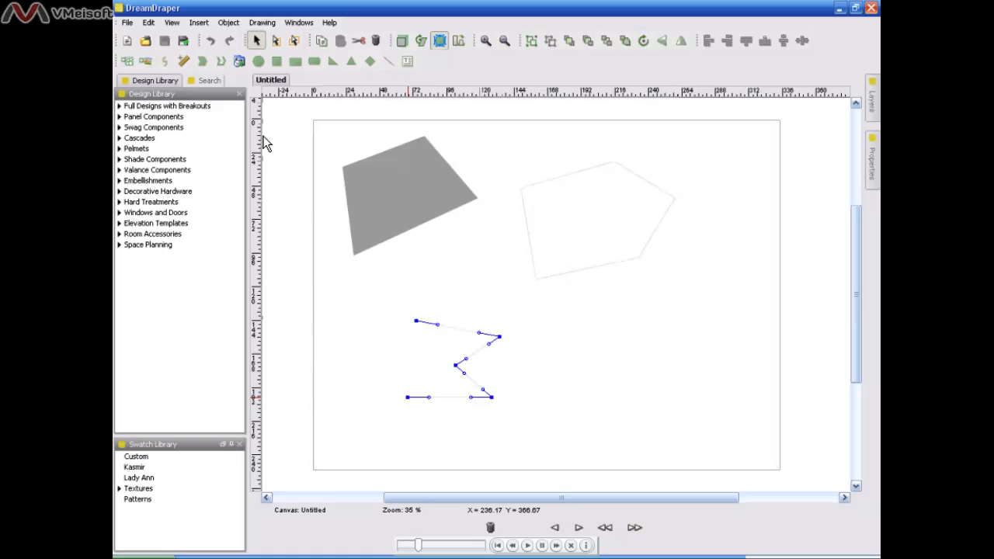
- Draw a circle below the pentagon and reshape it by moving its left point outward and angling both of that point's curve handles outward
left_click(259, 62)
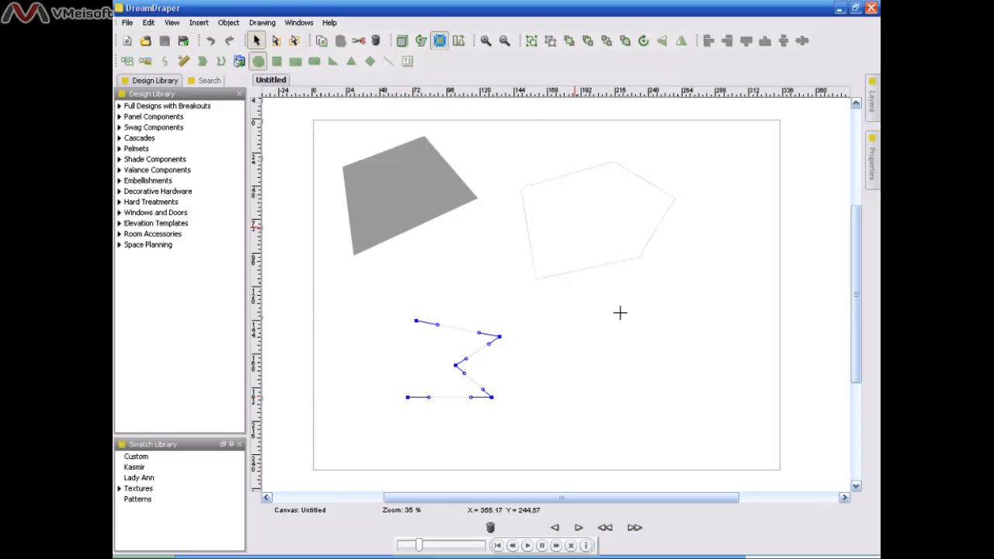
left_click_drag(620, 312, 712, 381)
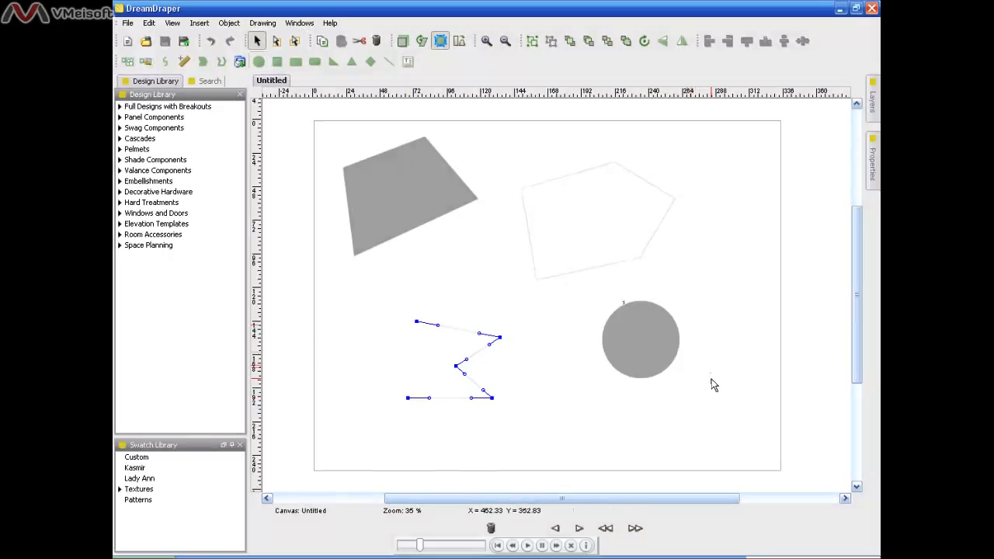
left_click(660, 353)
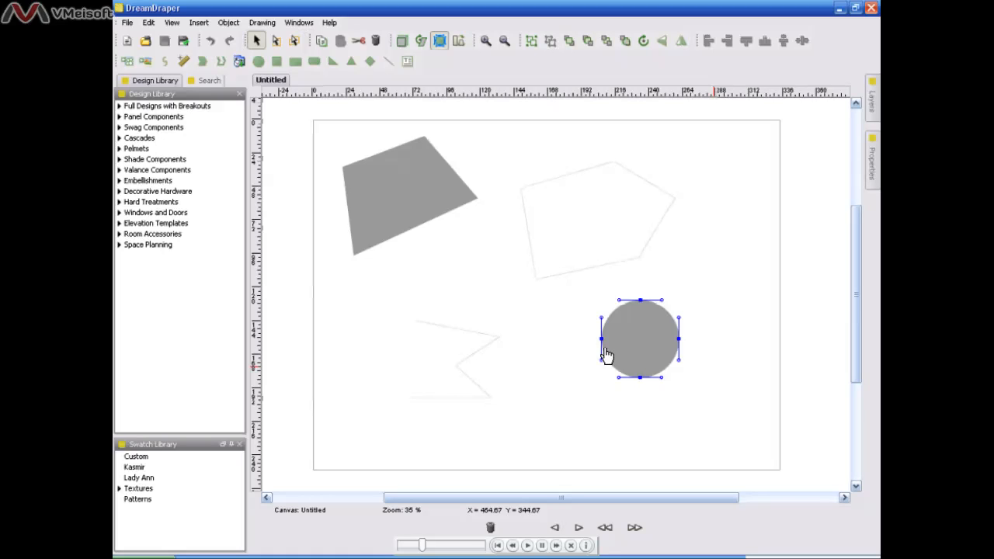
left_click_drag(599, 348, 576, 348)
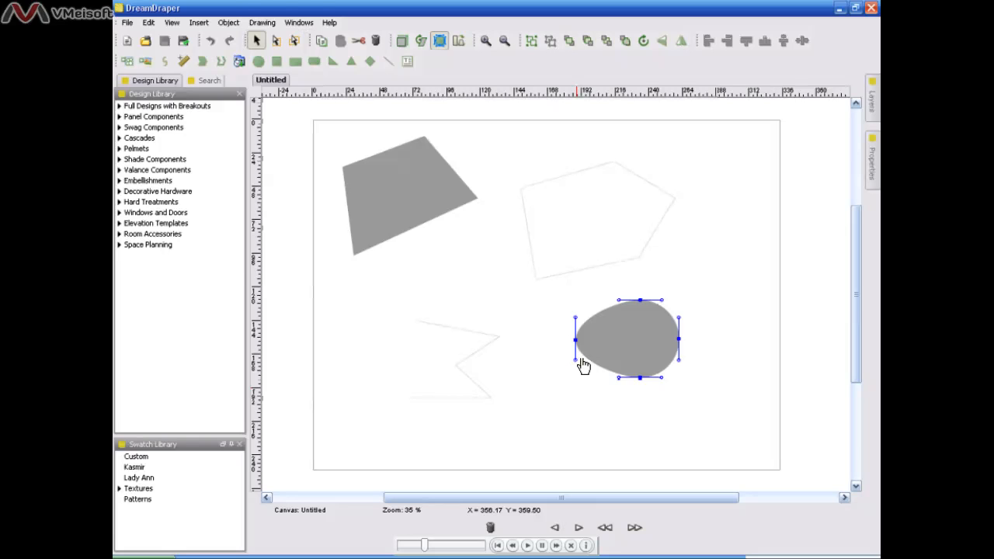
mouse_move(584, 367)
left_mouse_down()
mouse_move(612, 351)
mouse_move(587, 327)
mouse_move(603, 339)
mouse_move(565, 373)
left_mouse_up()
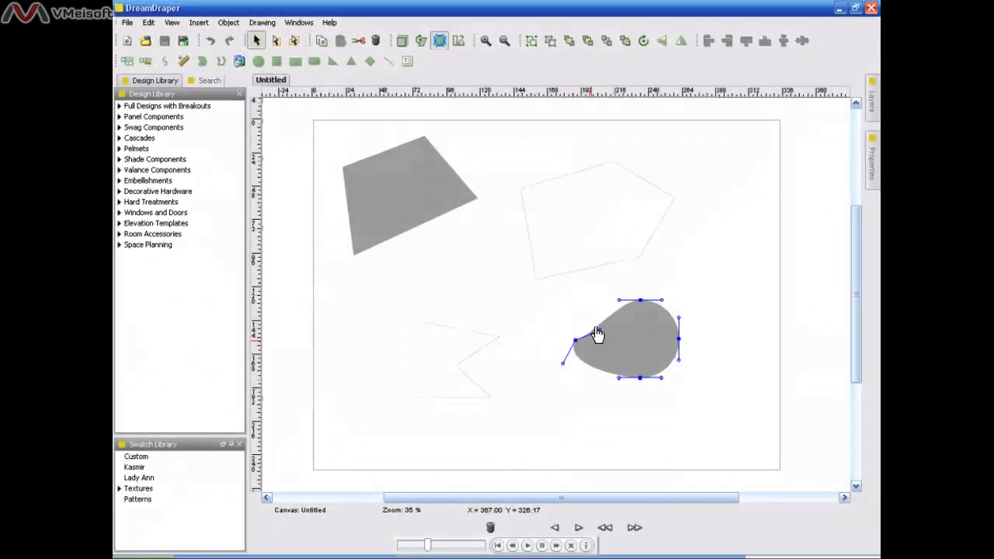
left_click_drag(595, 336, 563, 317)
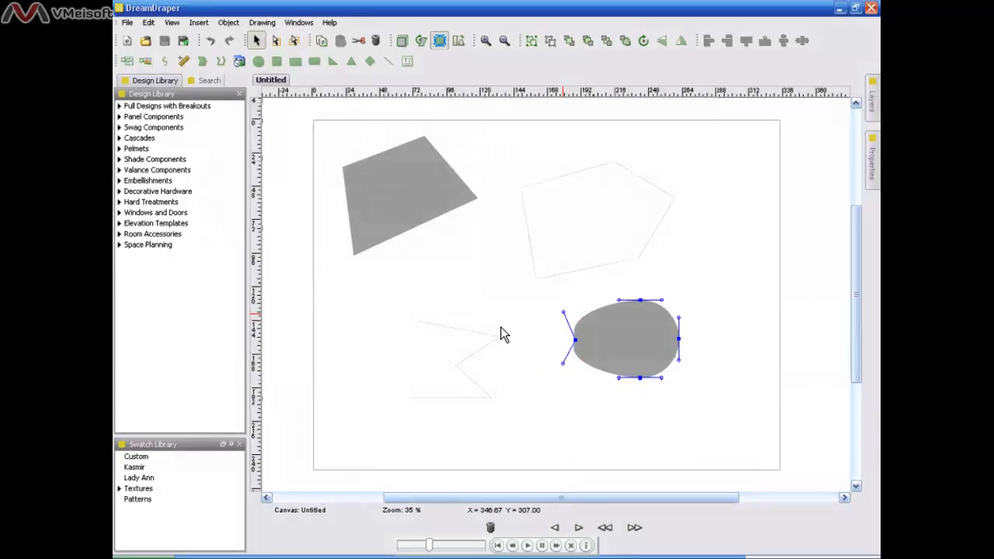
- Bend the zigzag curve by moving its middle point to the right and adjusting that point's curve handles
left_click(500, 347)
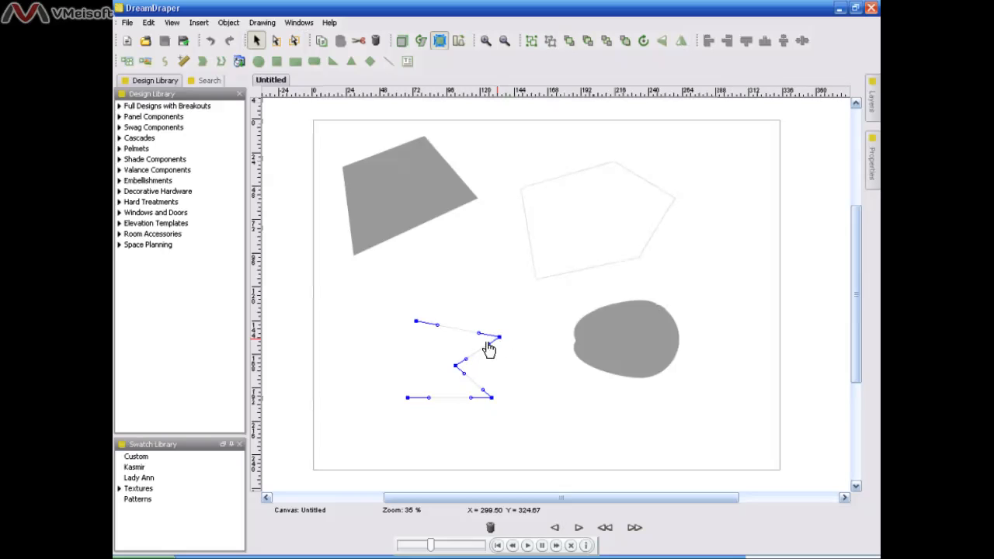
left_click_drag(464, 376, 479, 359)
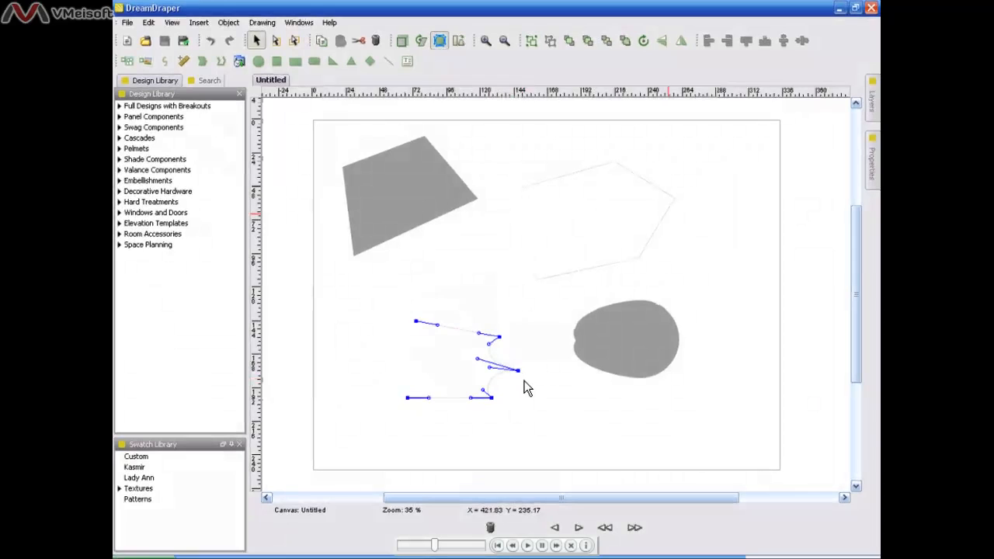
- Add a point midway along the quadrilateral's lower edge and remove its lower-left corner point
left_click(403, 220)
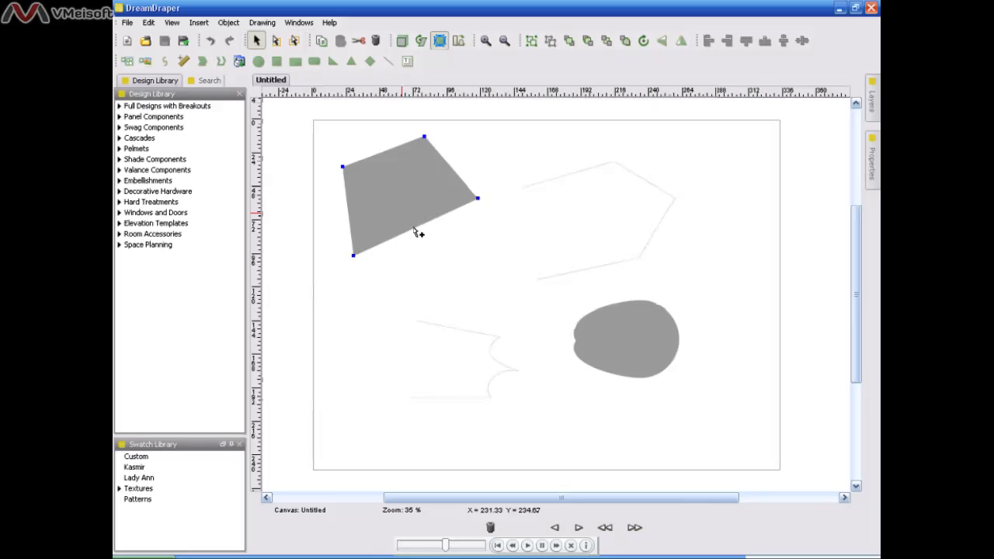
left_click(413, 230)
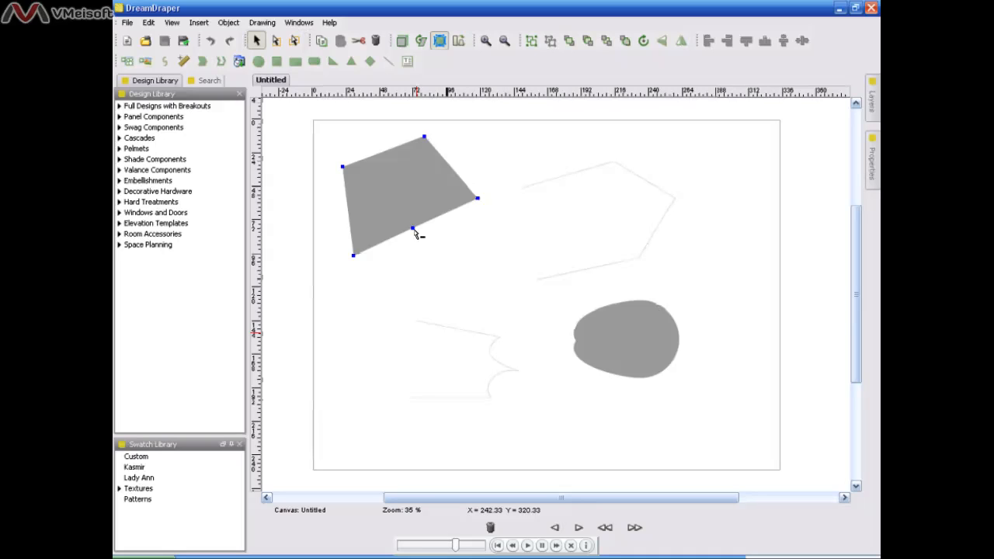
left_click(355, 257)
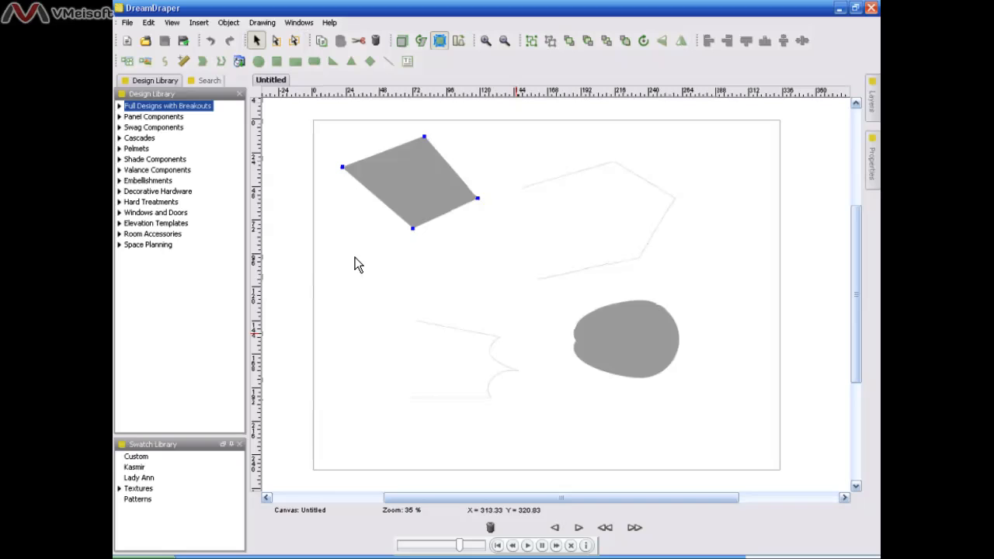
- Return to bounding-box mode, select all four shapes on the canvas and delete them
left_click(405, 43)
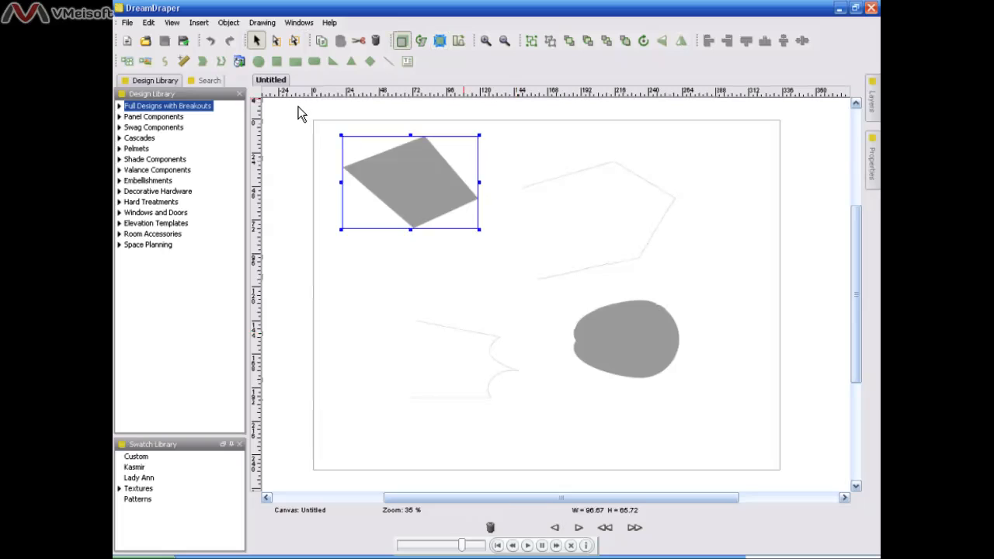
left_click_drag(288, 111, 715, 456)
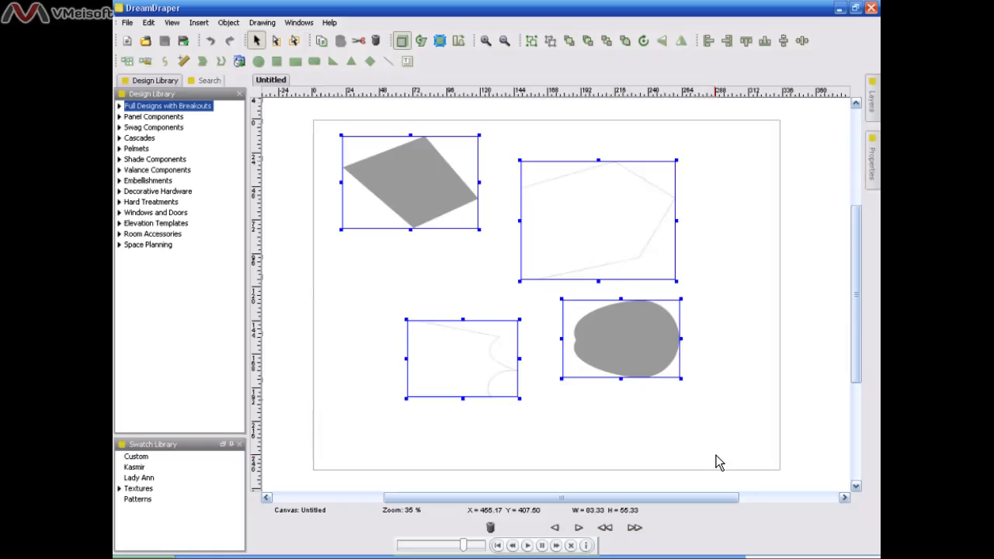
key("Delete")
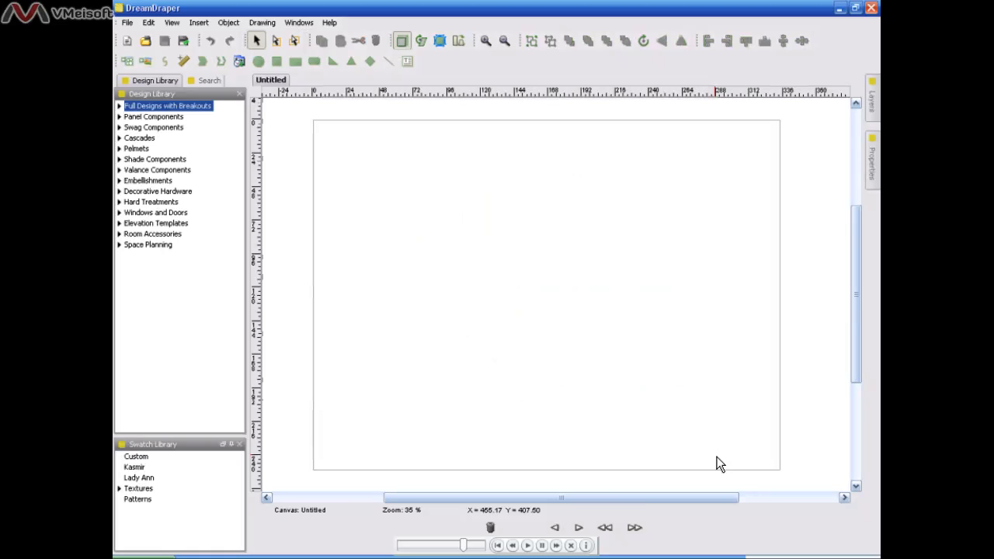
- Place the Tab-Less slouch drapery from Full Designs with Breakouts on the canvas and close the design browser
double_click(154, 106)
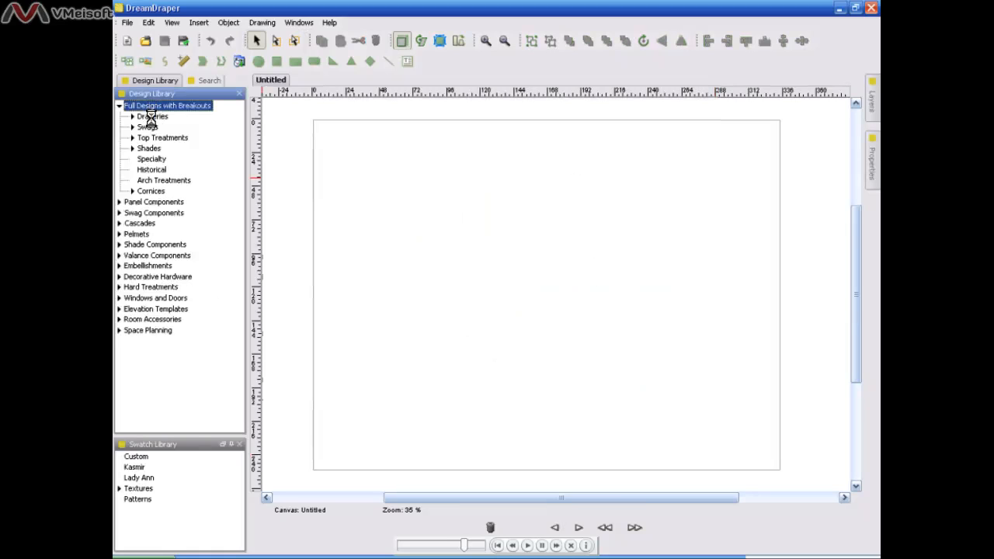
double_click(151, 116)
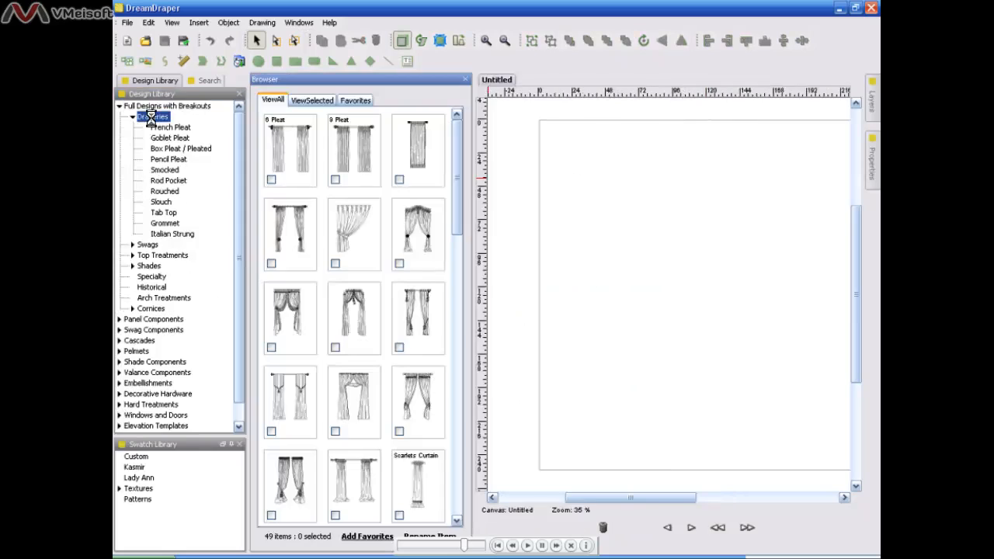
left_click(161, 202)
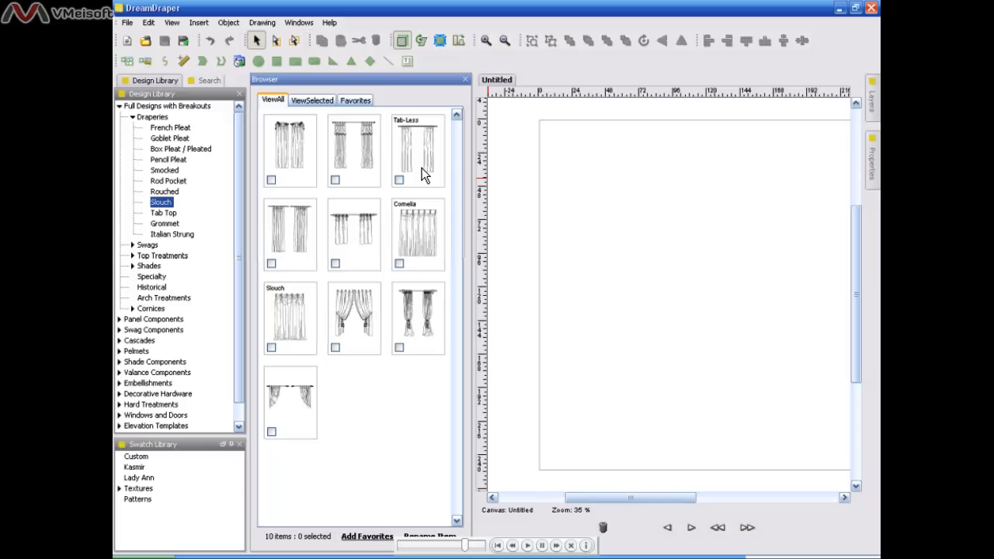
left_click(424, 175)
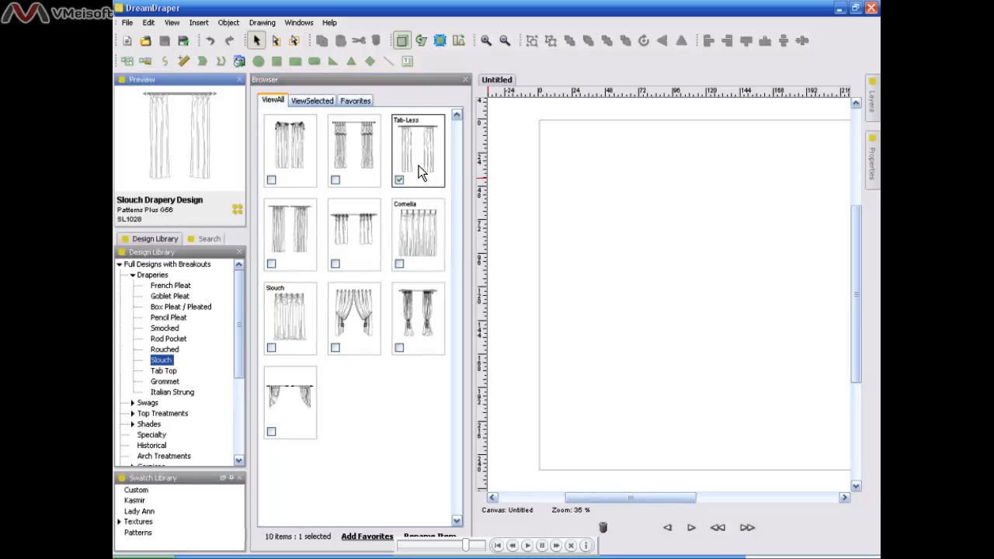
left_click_drag(419, 163, 647, 257)
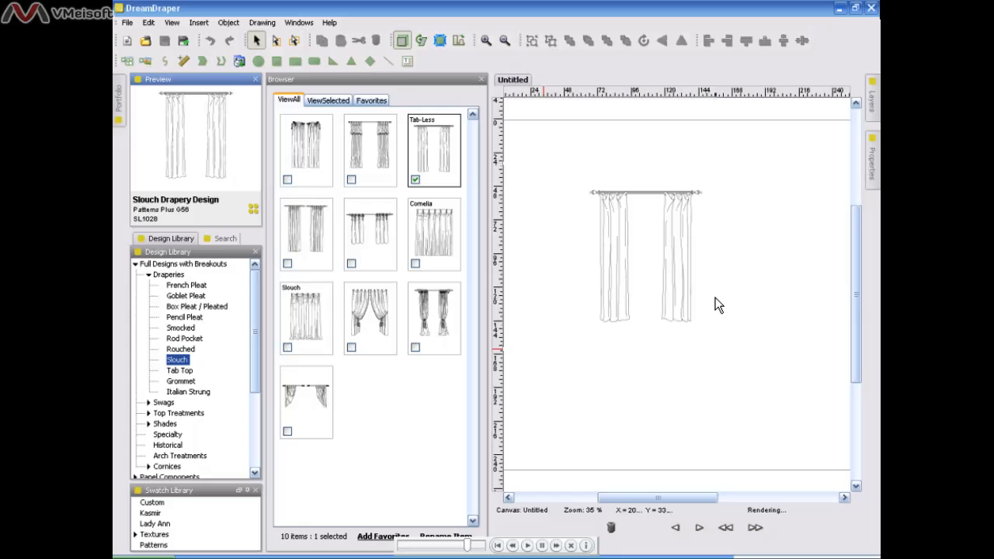
left_click(482, 79)
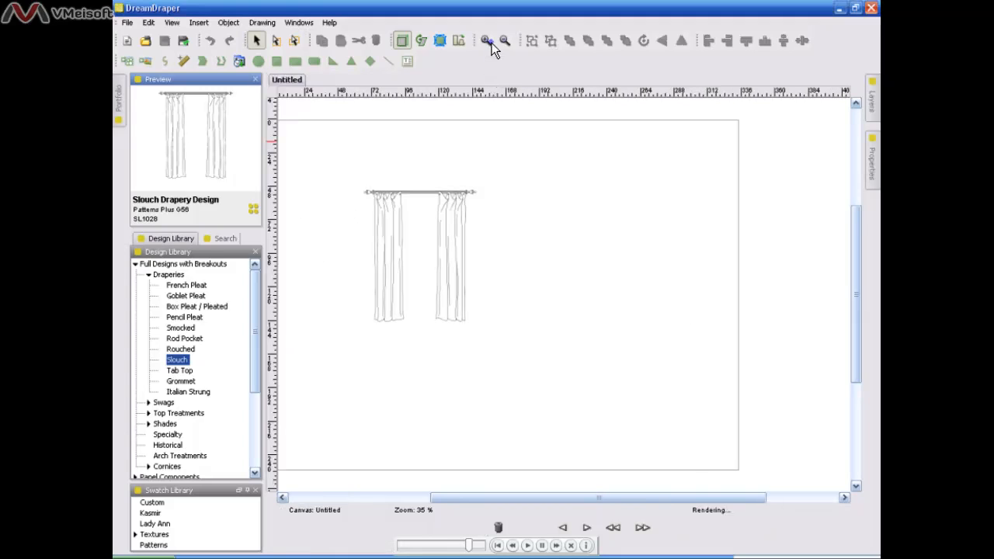
- Enlarge the canvas view to 80% and move the drapery design down and slightly to the right
left_click(491, 42)
left_click(492, 43)
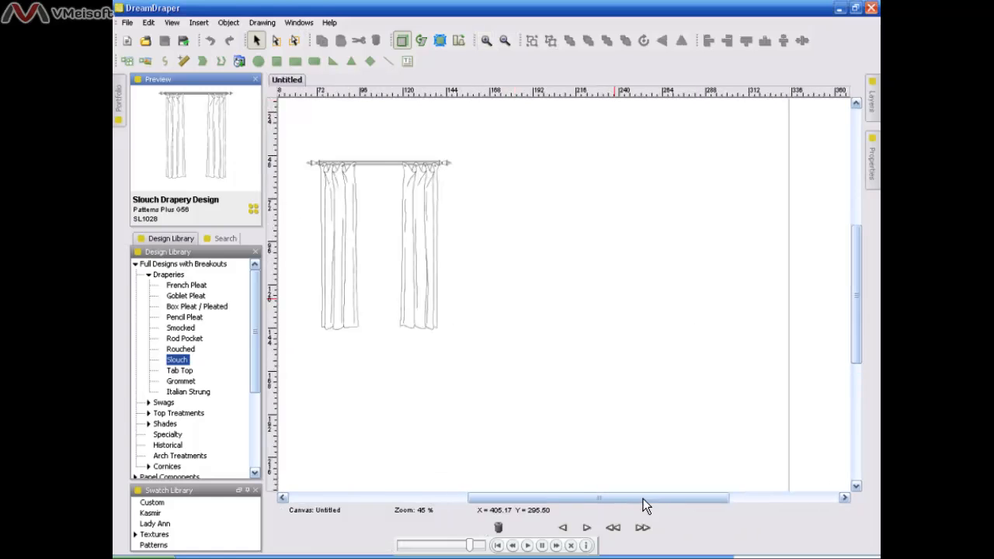
left_click_drag(643, 498, 603, 500)
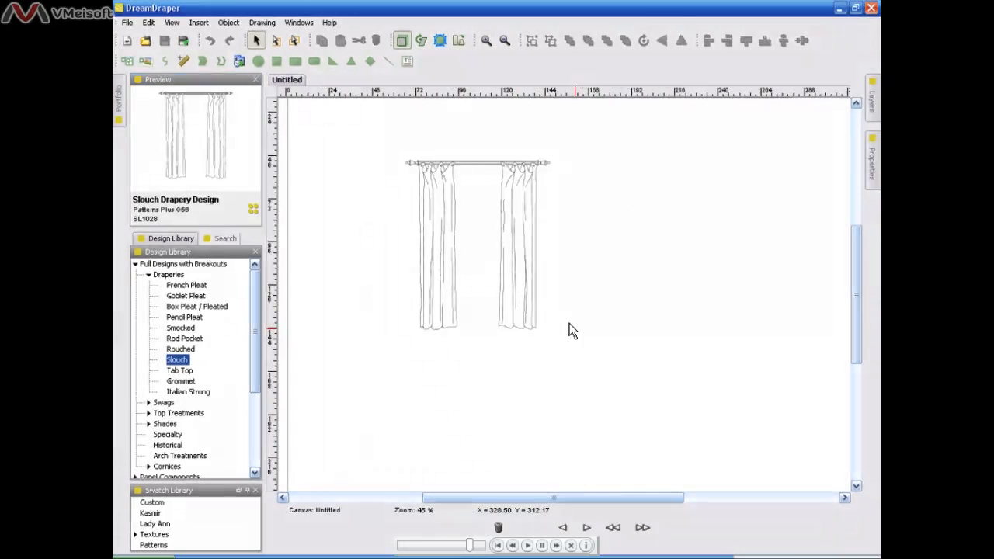
left_click(486, 42)
left_click(486, 42)
left_click(486, 42)
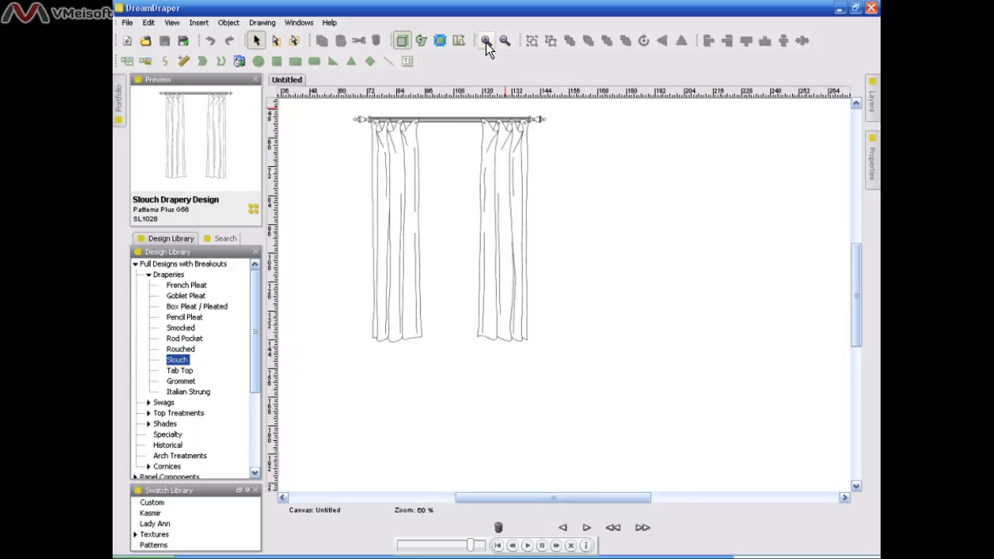
left_click(487, 43)
left_click_drag(496, 153, 531, 220)
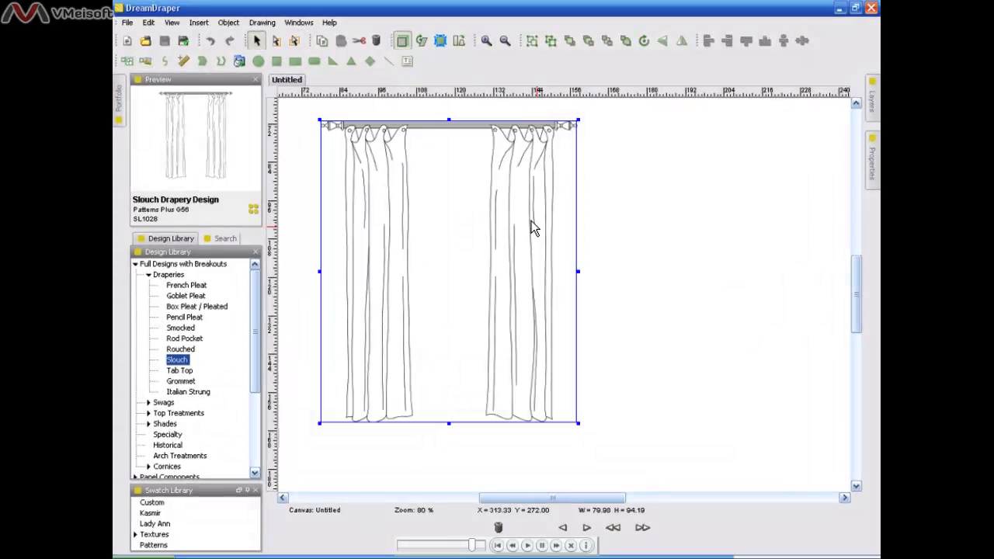
- Examine the drapery design's edit points and switch it back to bounding-box mode
left_click(441, 47)
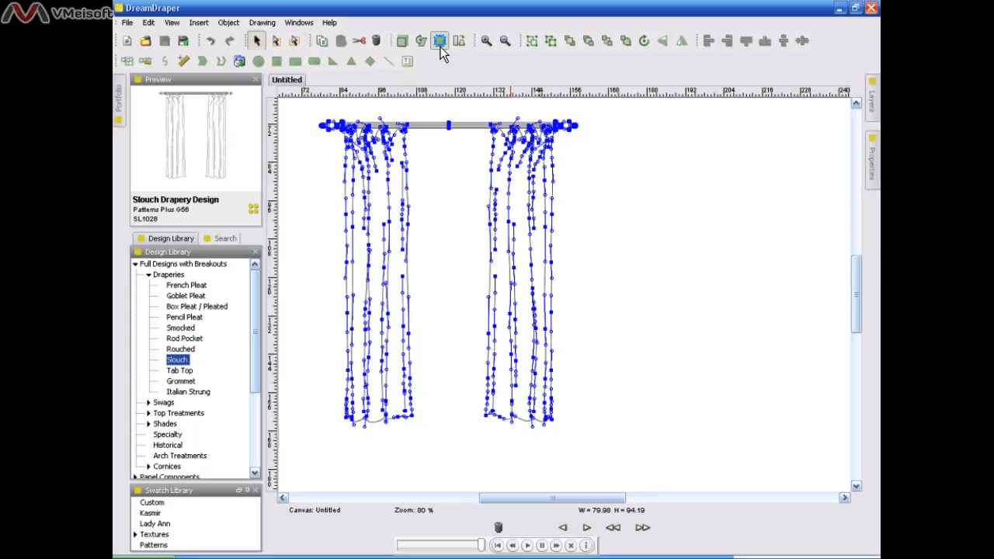
left_click(401, 41)
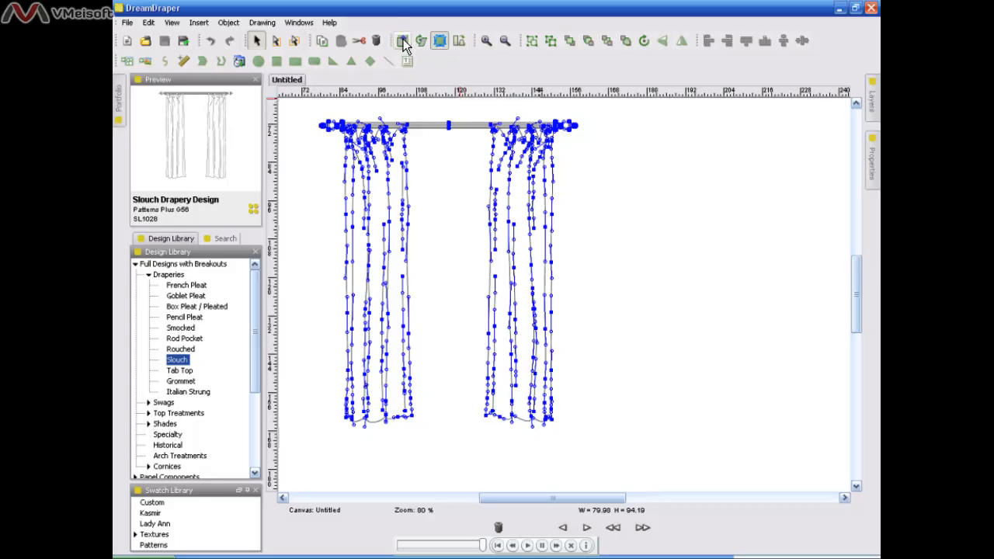